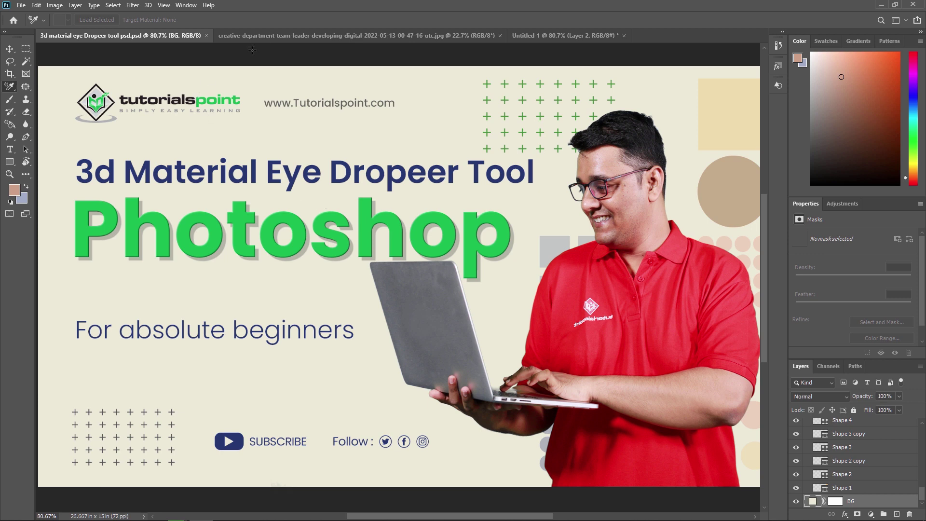
Step: Switch to the creative-department office photo JPG document
click(278, 36)
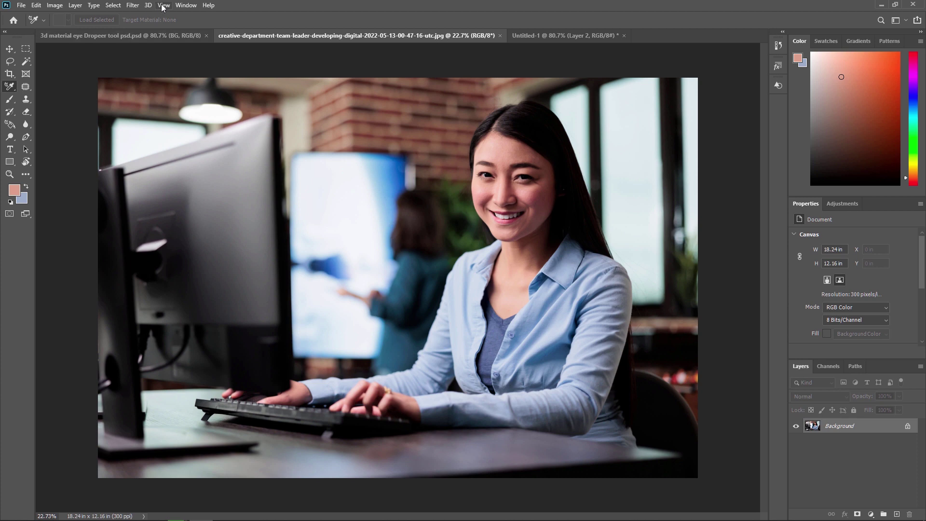
click(182, 6)
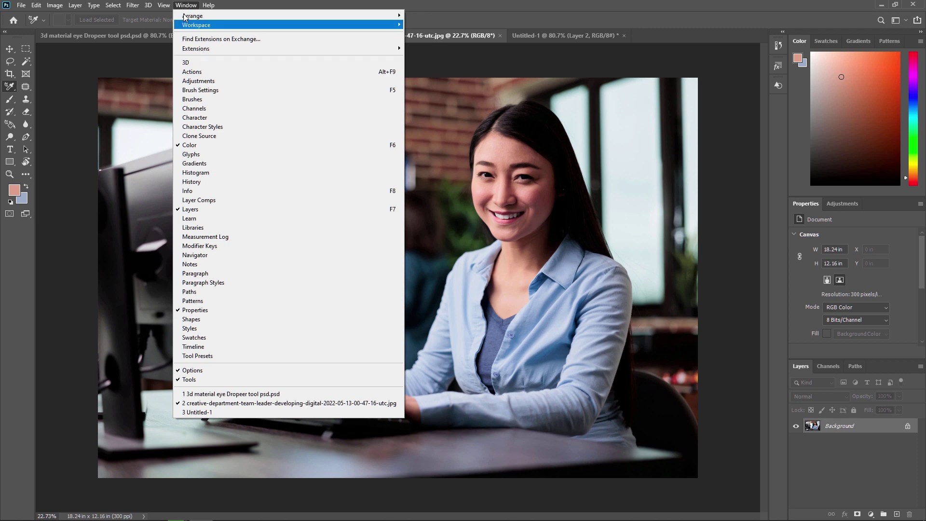
mouse_move(199, 26)
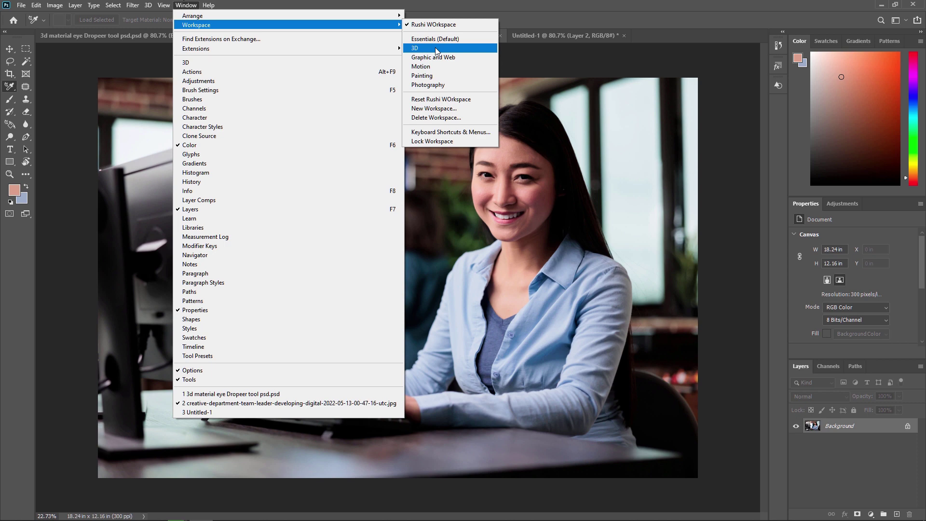
click(437, 50)
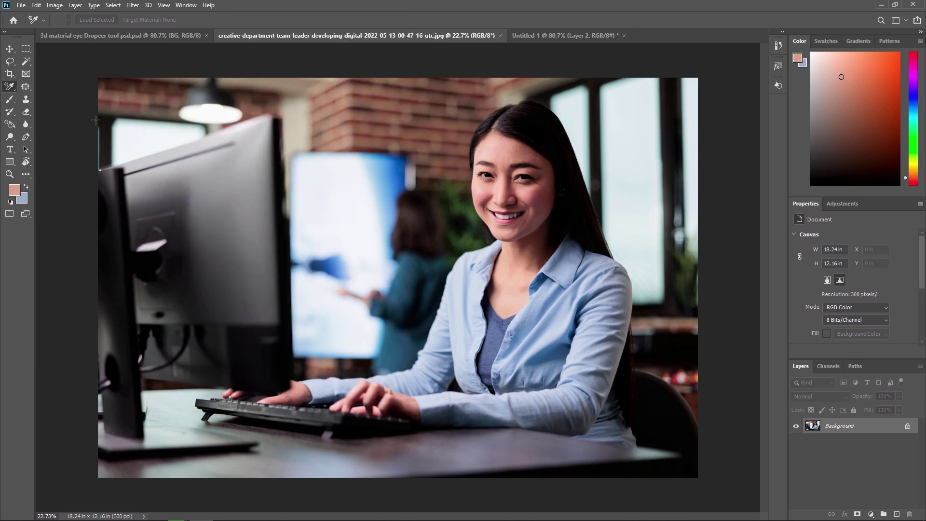
right_click(10, 86)
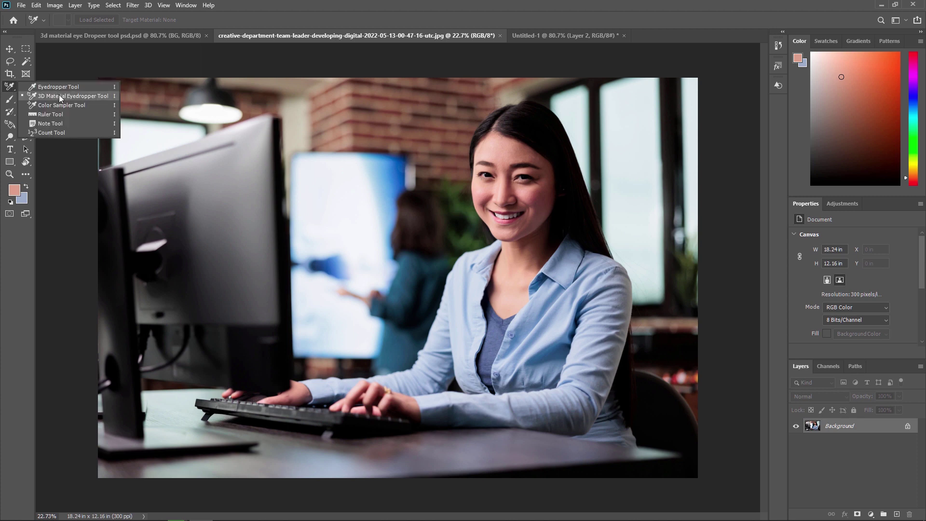
click(89, 99)
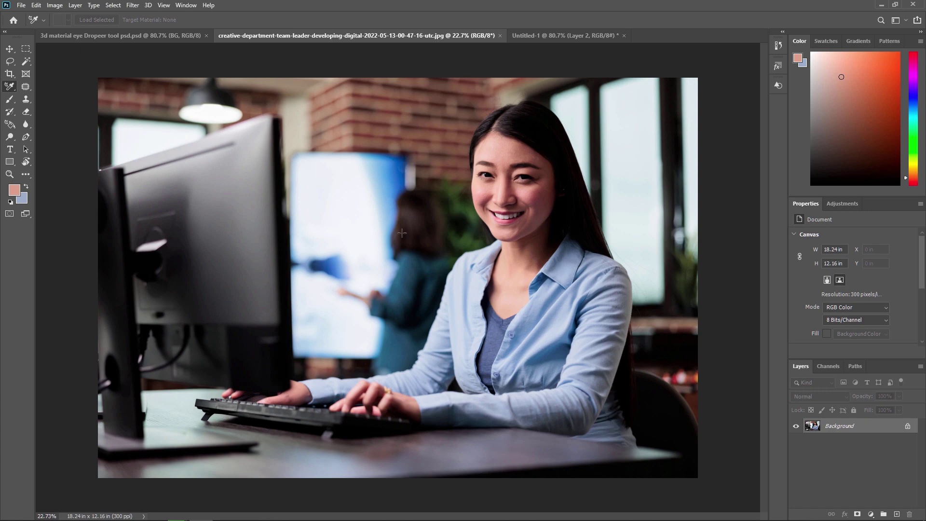
click(11, 123)
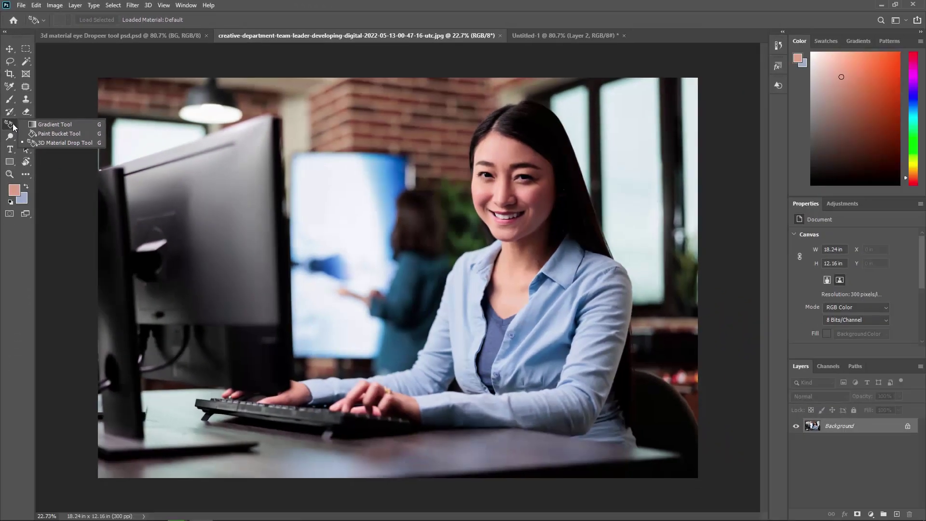
Step: Select the 3D Material Eyedropper tool and unlock the Background into editable Layer 0
click(28, 254)
click(9, 86)
click(60, 96)
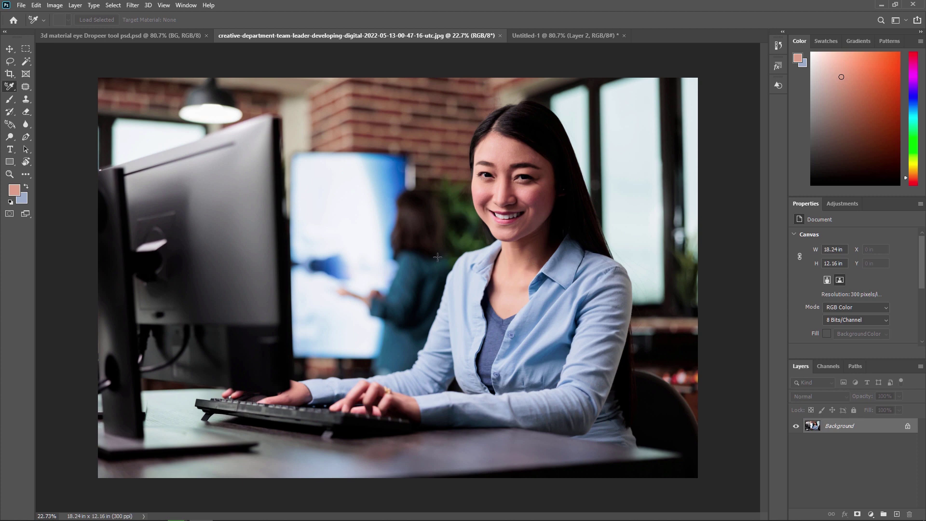
click(907, 426)
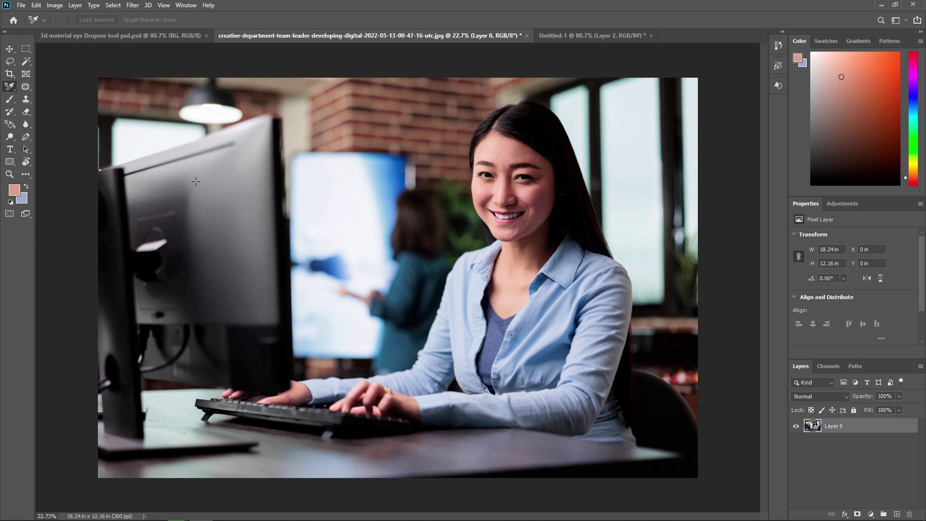
Step: Turn Layer 0 into a Cube mesh preset and accept the 3D workspace
click(148, 6)
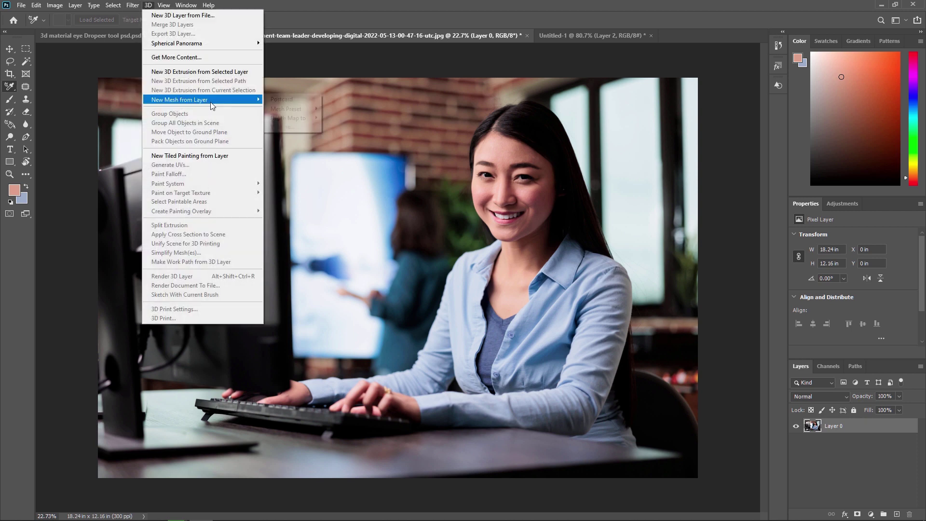
mouse_move(211, 102)
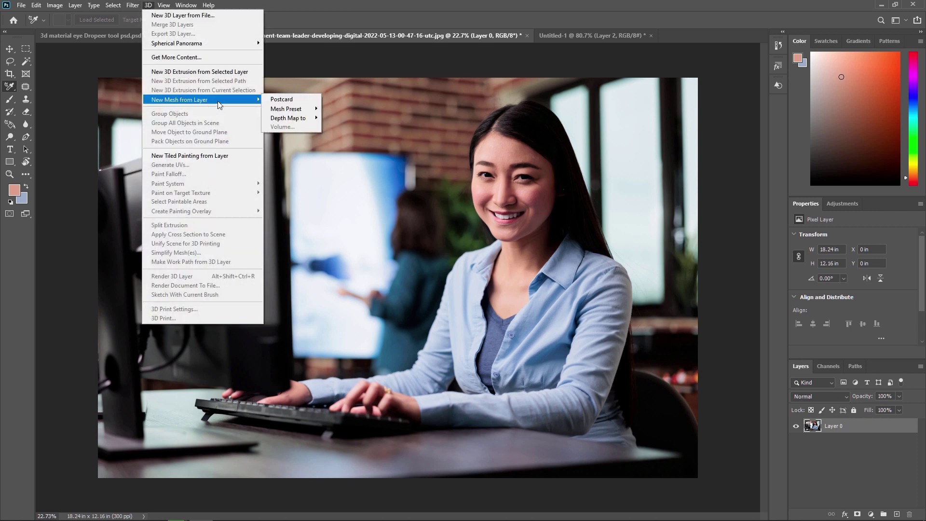
mouse_move(303, 111)
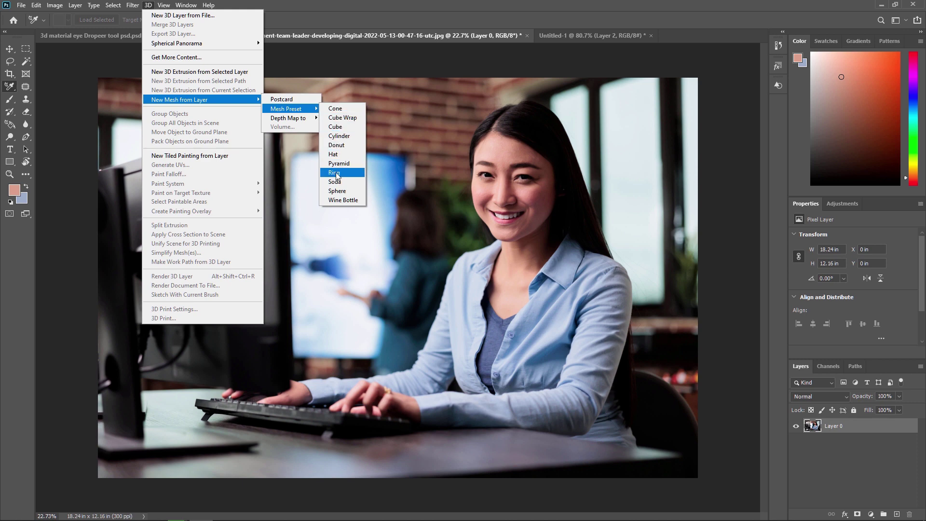
click(346, 127)
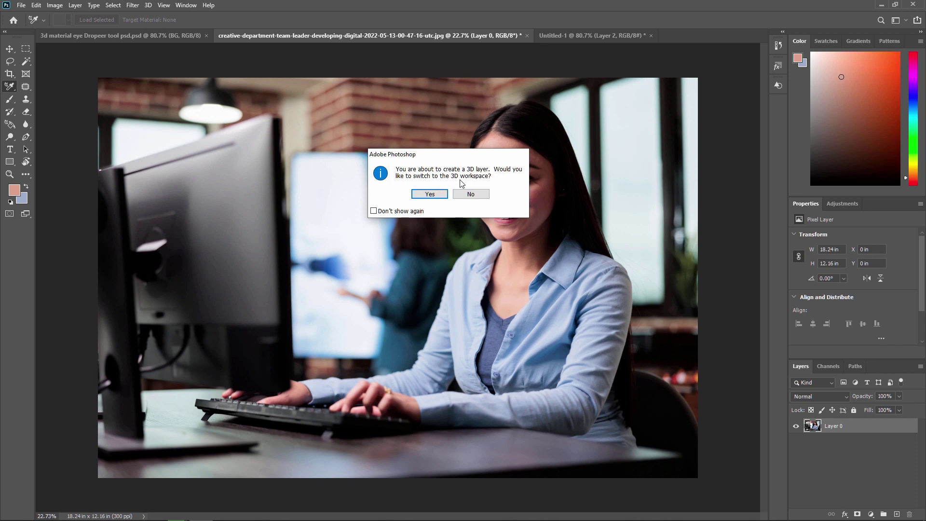
click(433, 193)
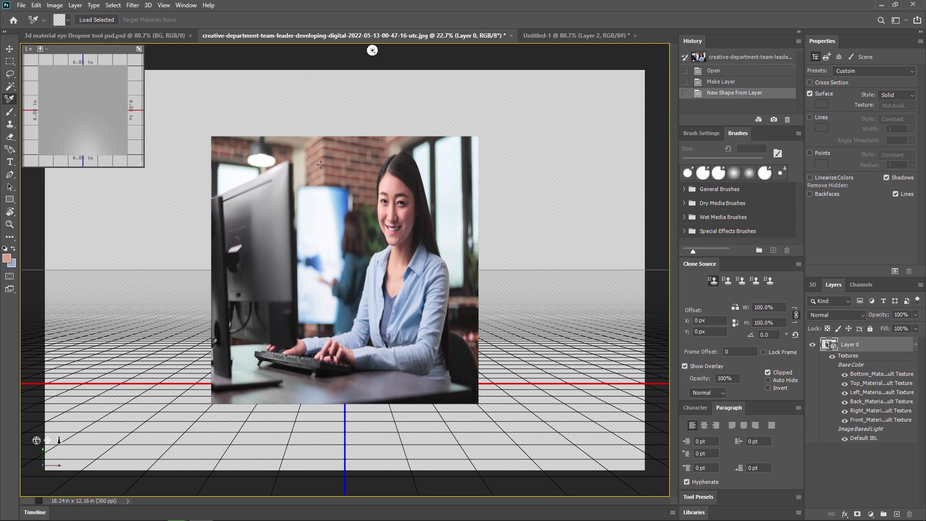
Step: Leave the workspace unchanged and orbit the cube view with the Move tool
click(186, 6)
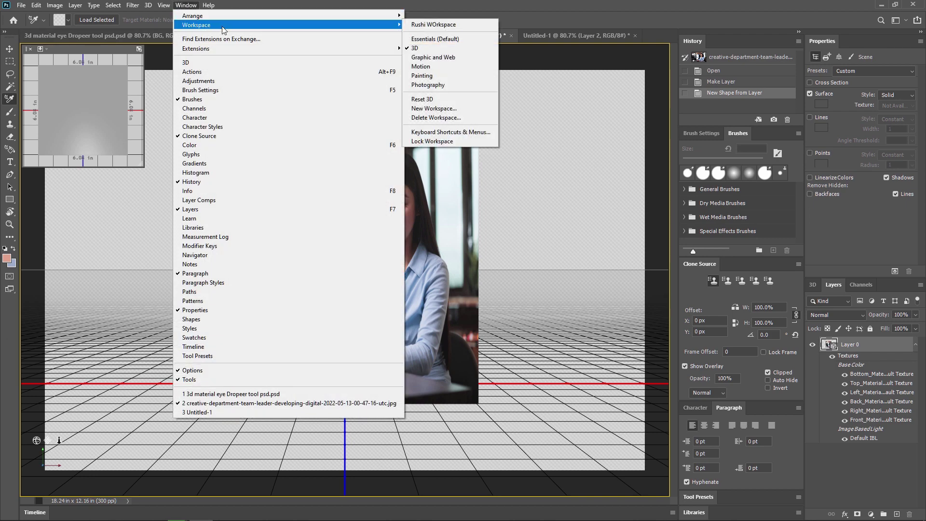
mouse_move(390, 25)
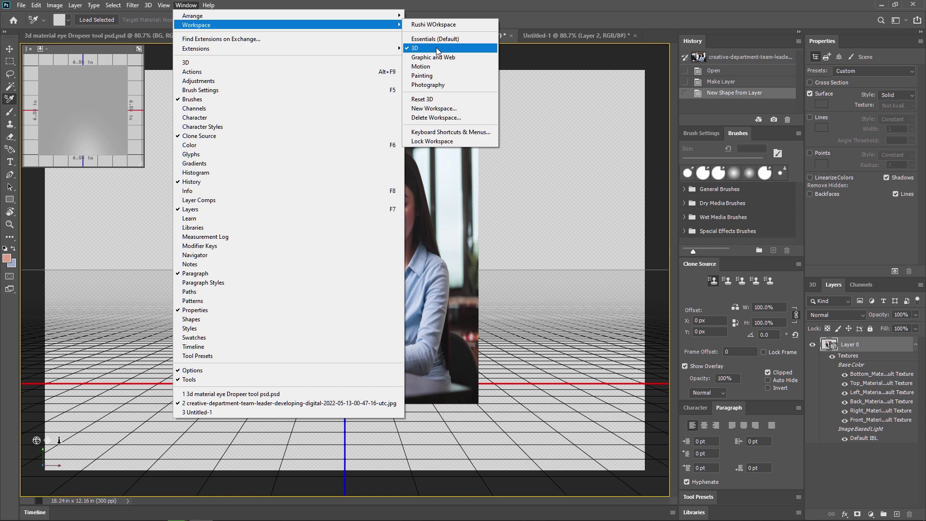
click(185, 6)
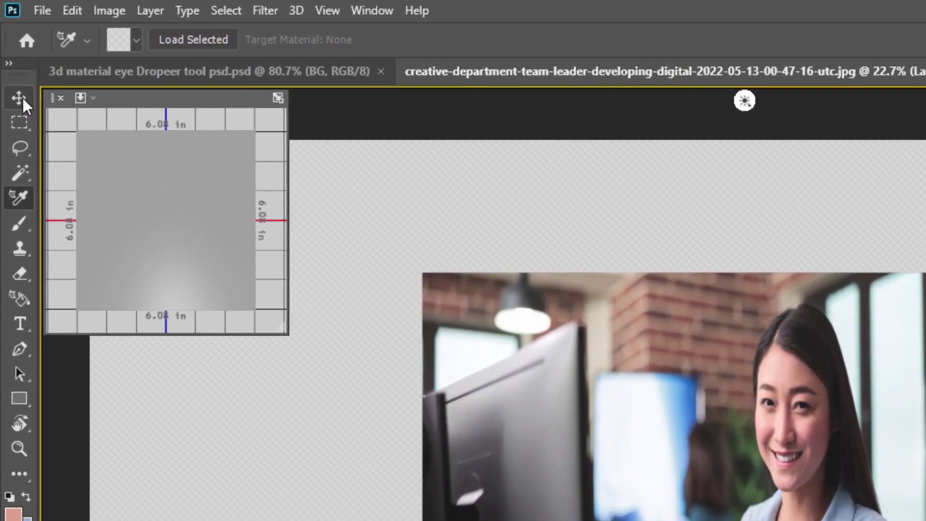
click(19, 98)
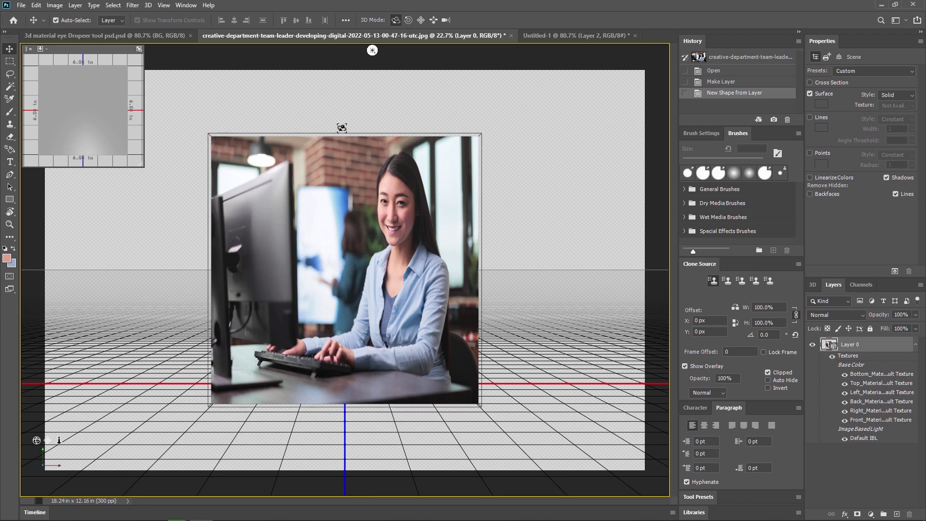
drag(348, 200, 511, 222)
Step: Orbit the camera so the cube's photo face looks forward at an angle
drag(432, 266, 431, 287)
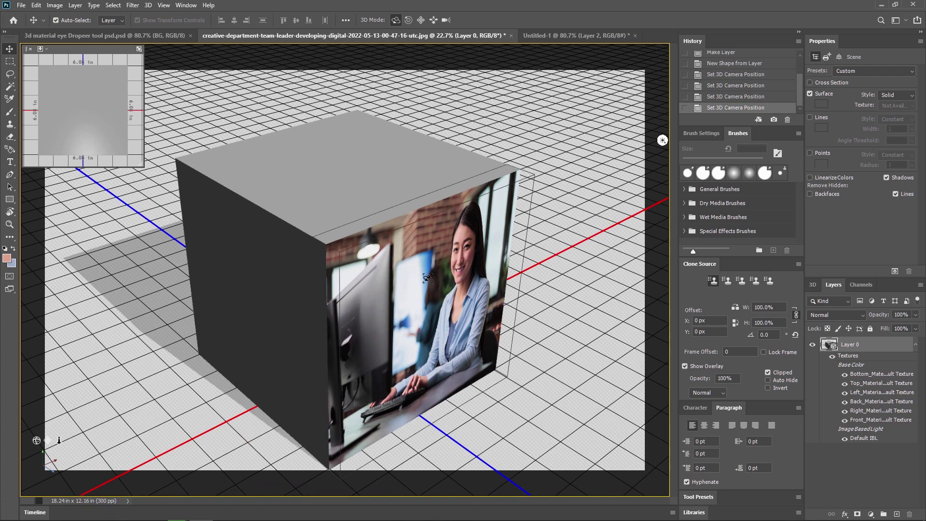
drag(405, 292, 395, 270)
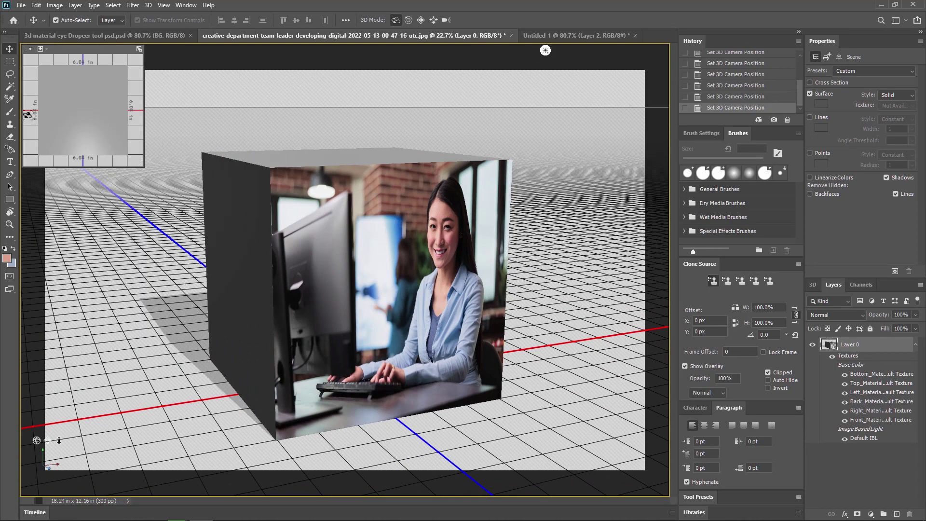
Step: Sample the photo material from the cube's front face and drop it onto the left face
click(11, 103)
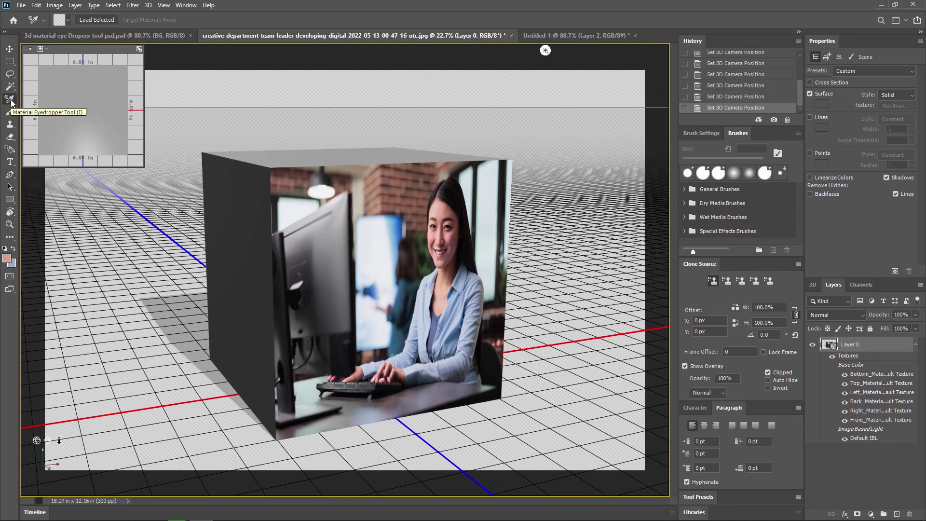
click(397, 268)
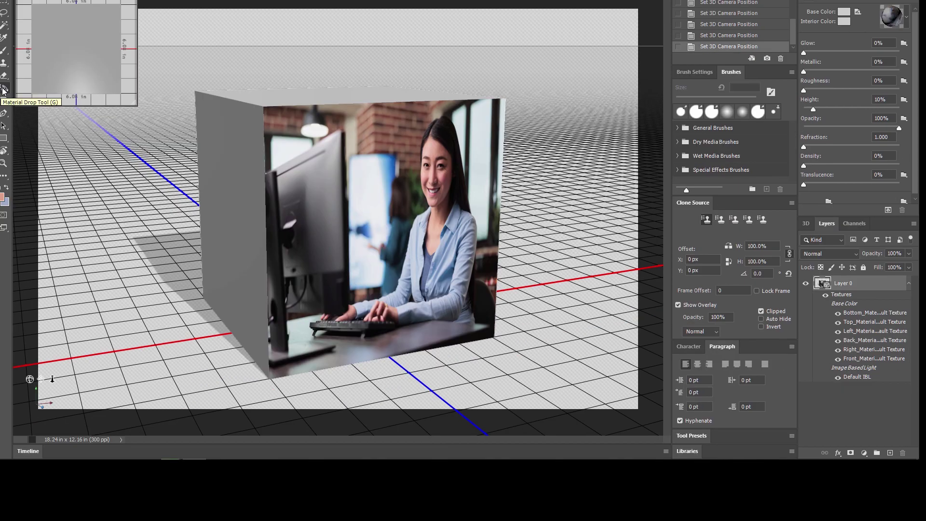
click(5, 91)
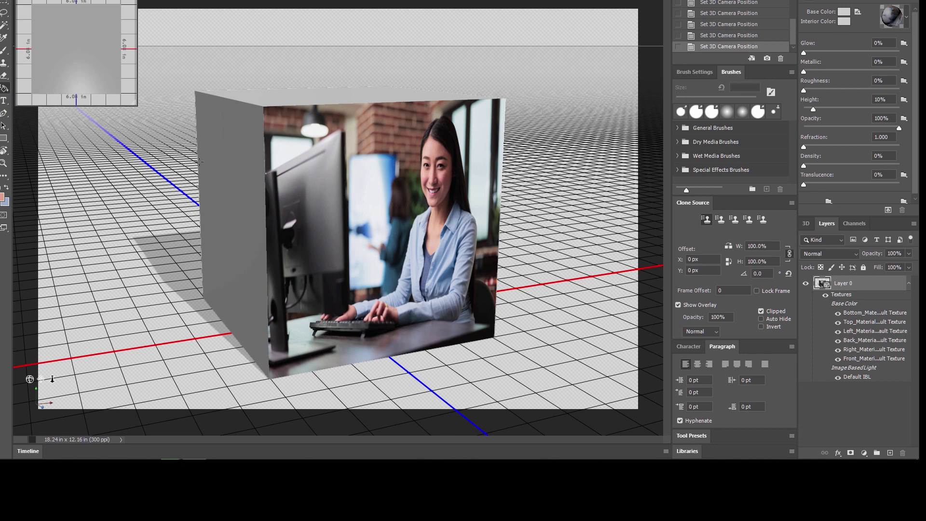
click(235, 178)
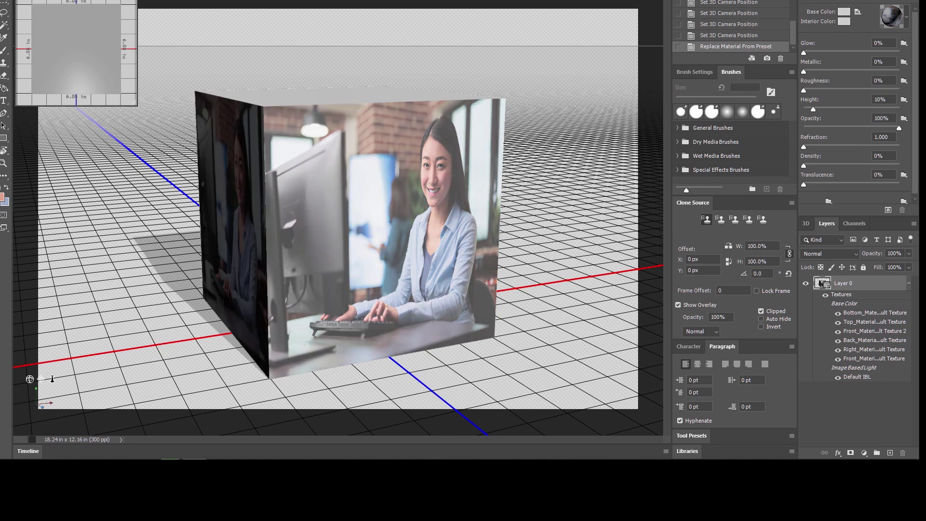
click(145, 205)
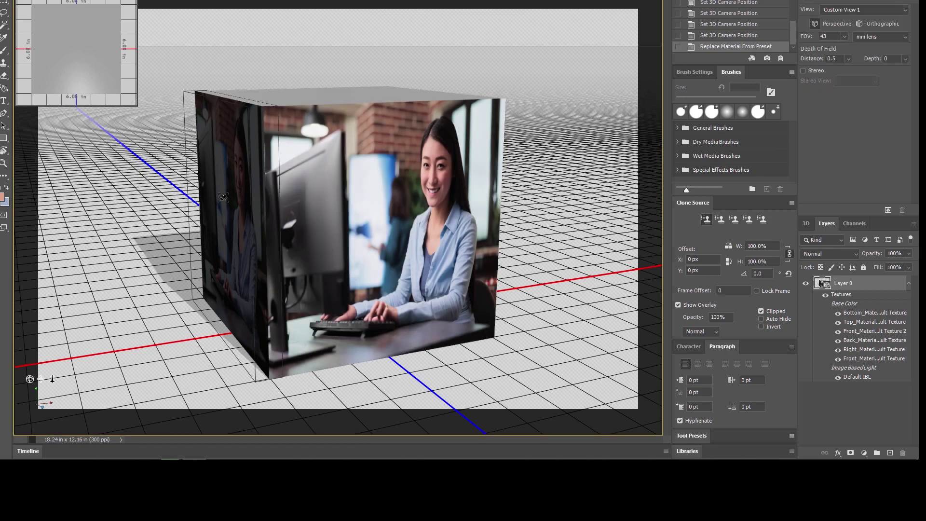
drag(172, 214, 299, 213)
drag(531, 261, 398, 232)
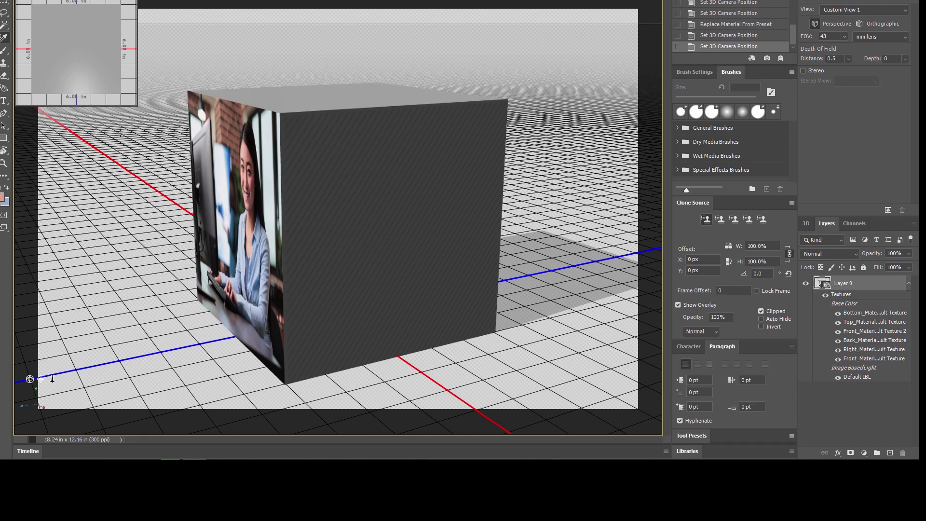
Step: Apply the office photo material to the cube's front and top faces
click(244, 170)
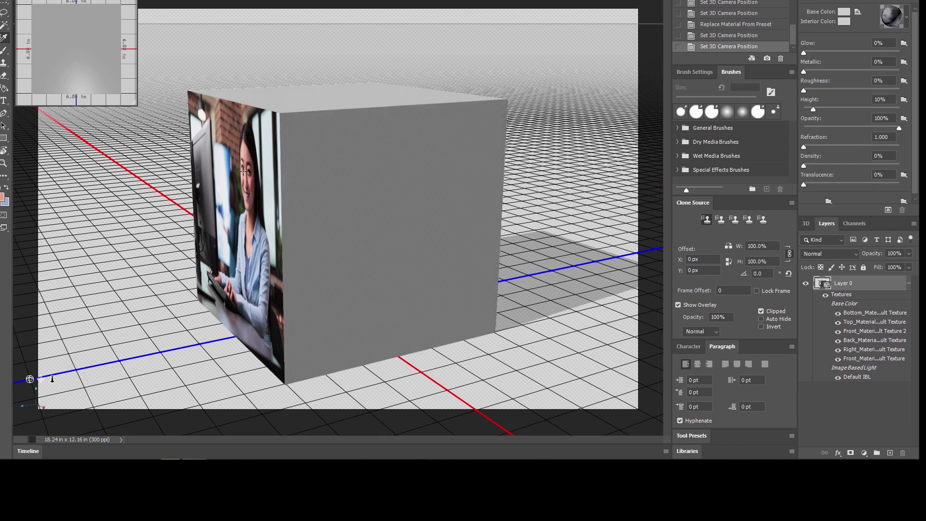
click(5, 88)
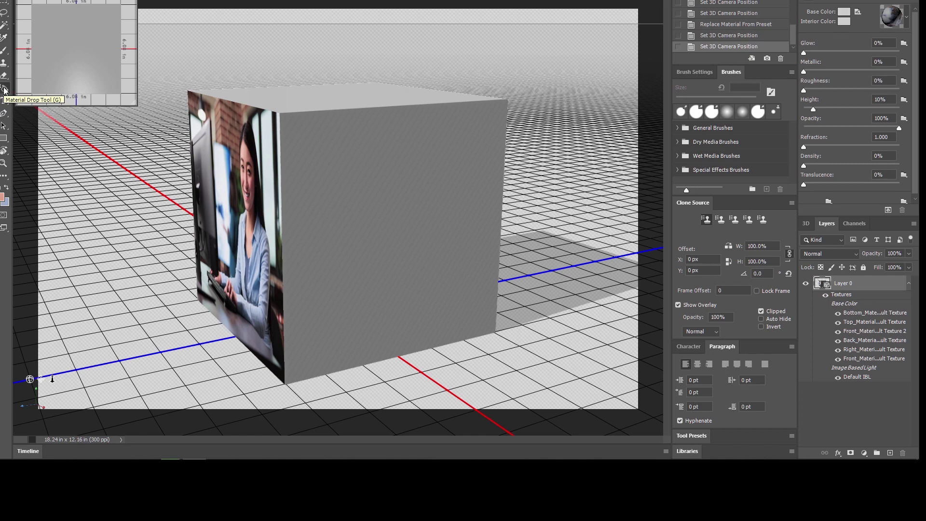
click(352, 199)
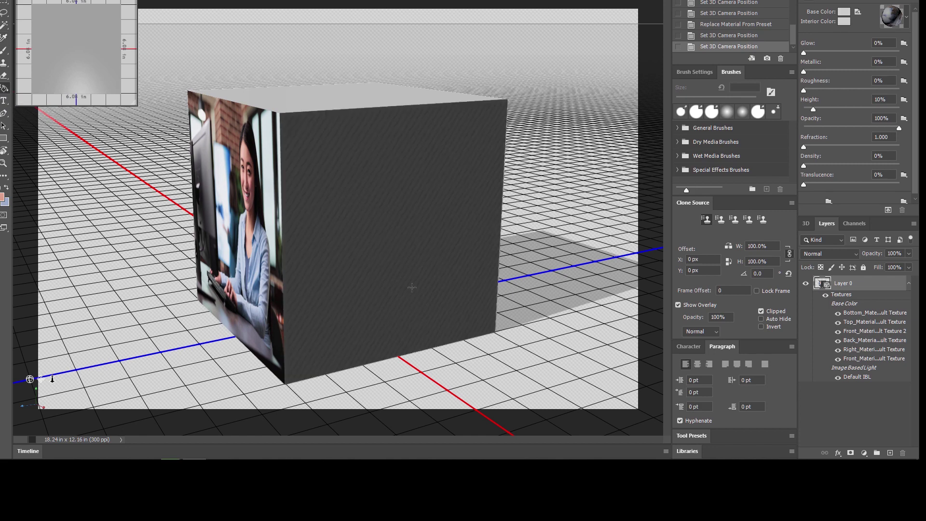
click(452, 297)
click(439, 251)
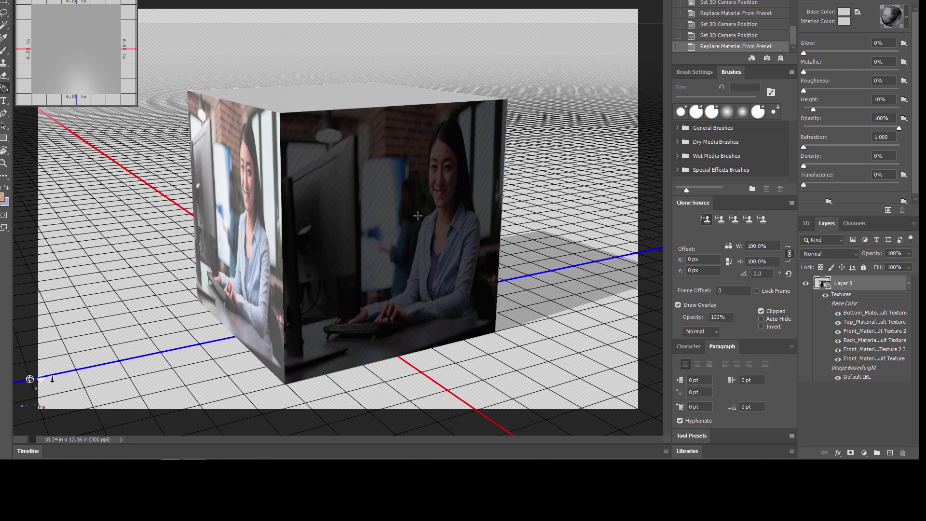
click(353, 97)
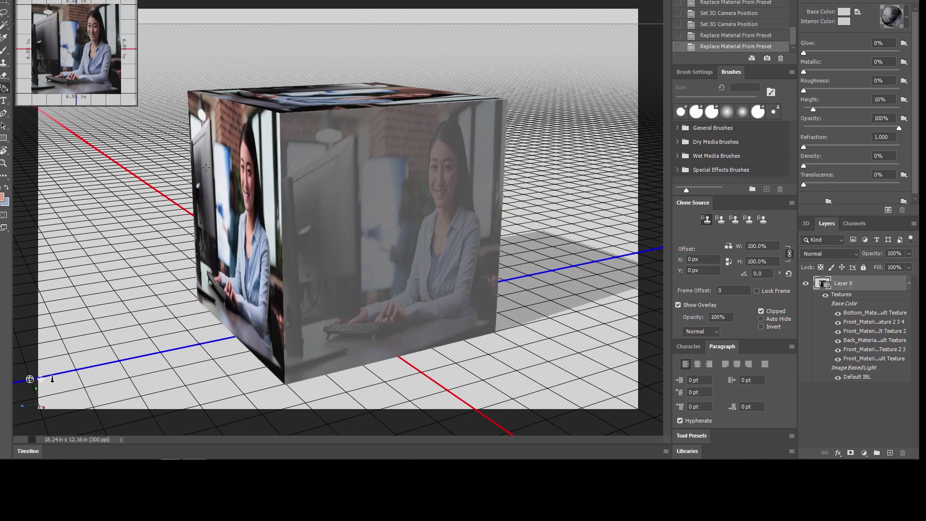
click(134, 216)
drag(147, 221, 656, 155)
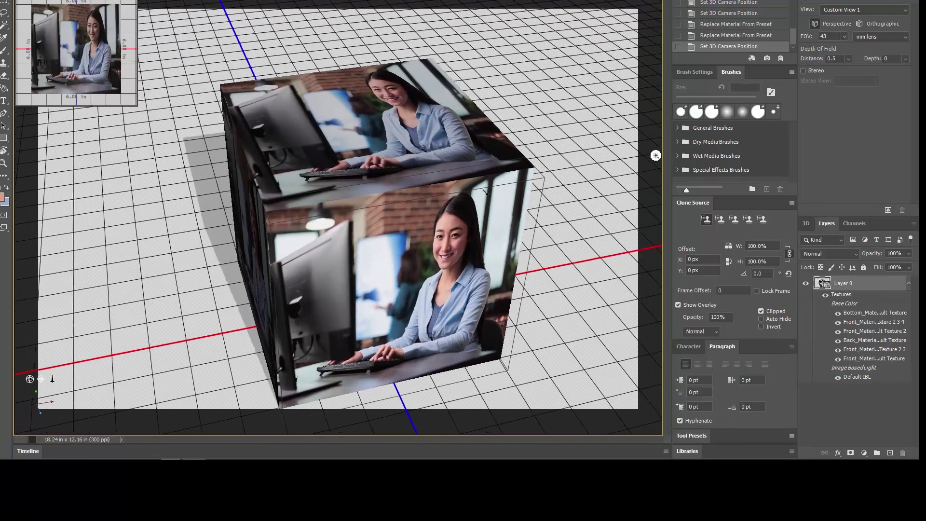
Step: Nudge the camera so the cube is viewed from above
drag(276, 44, 266, 41)
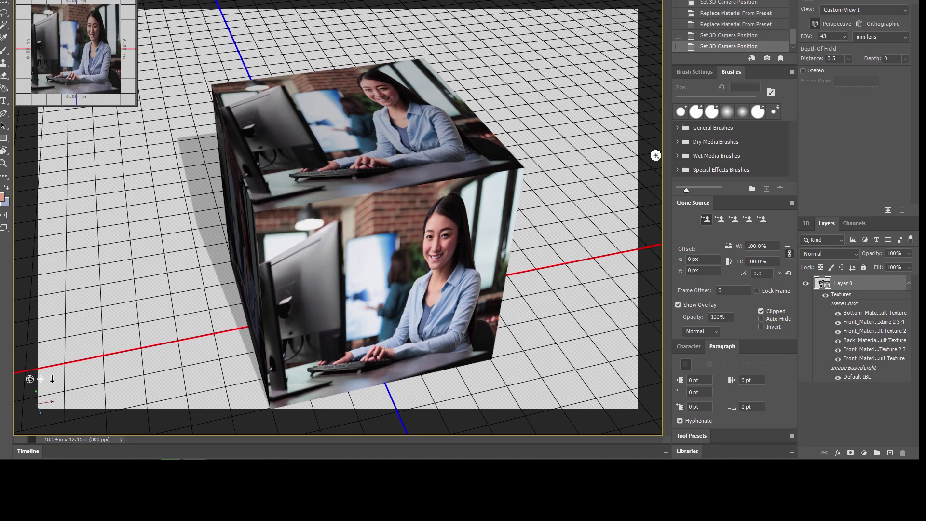
Step: Save the cube scene as a PNG named '3d cube' with default PNG options
key(alt+f)
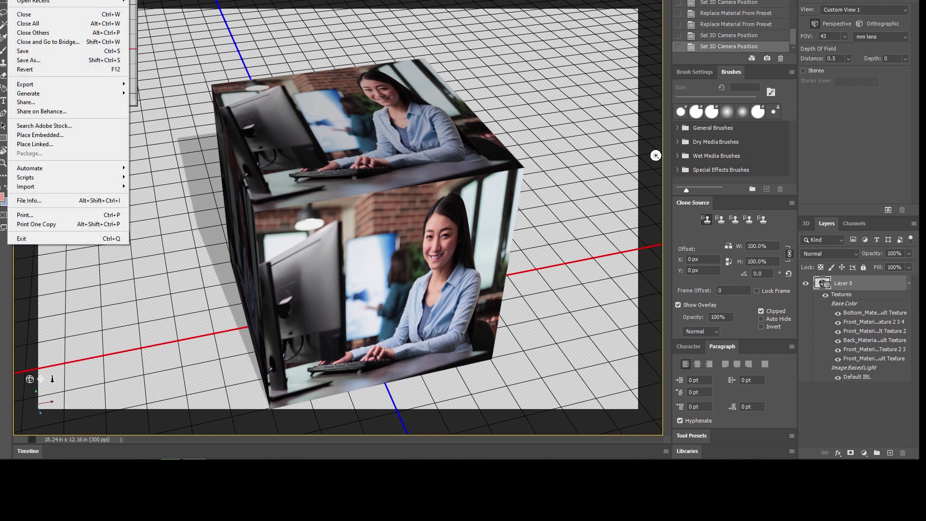
click(71, 59)
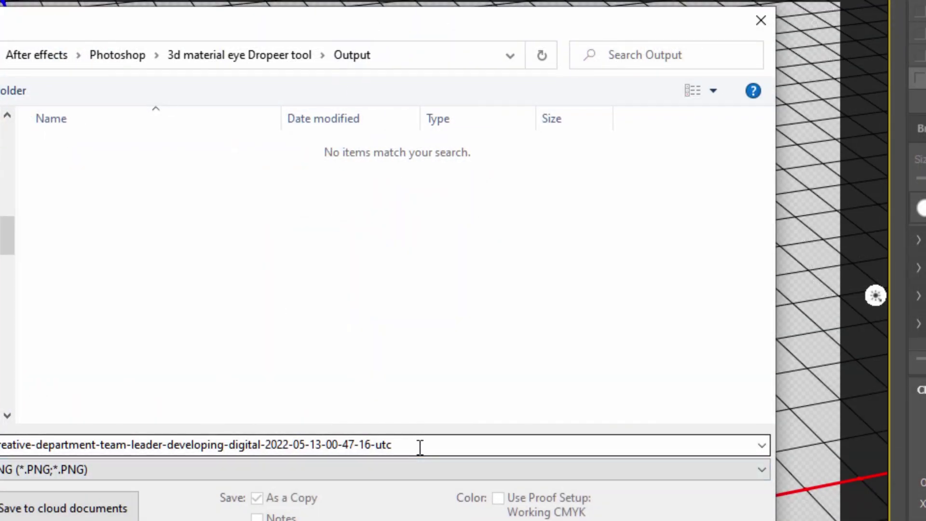
click(431, 436)
text(3d)
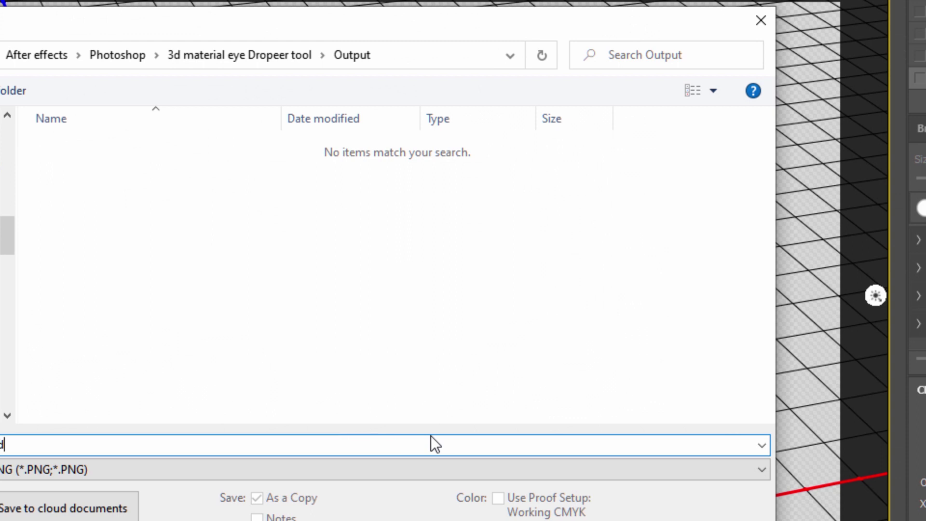
text( cube)
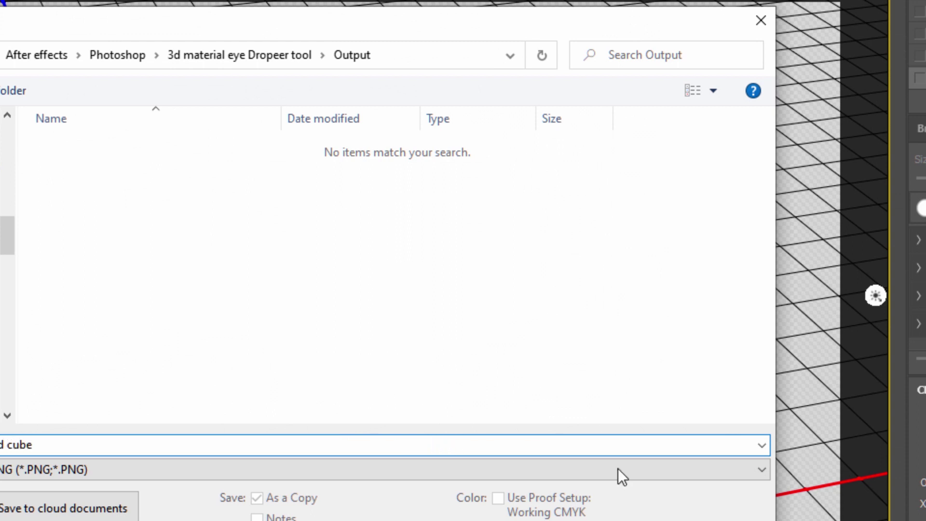
key(Return)
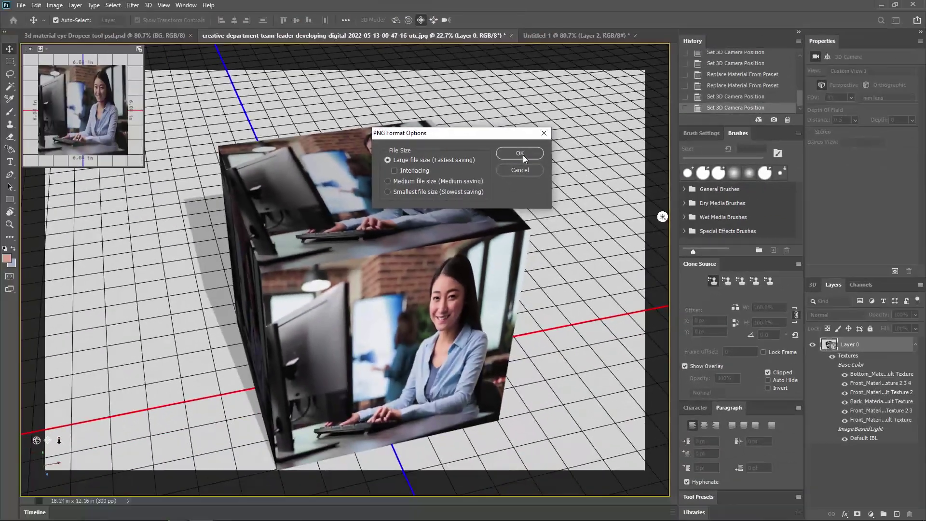
key(Return)
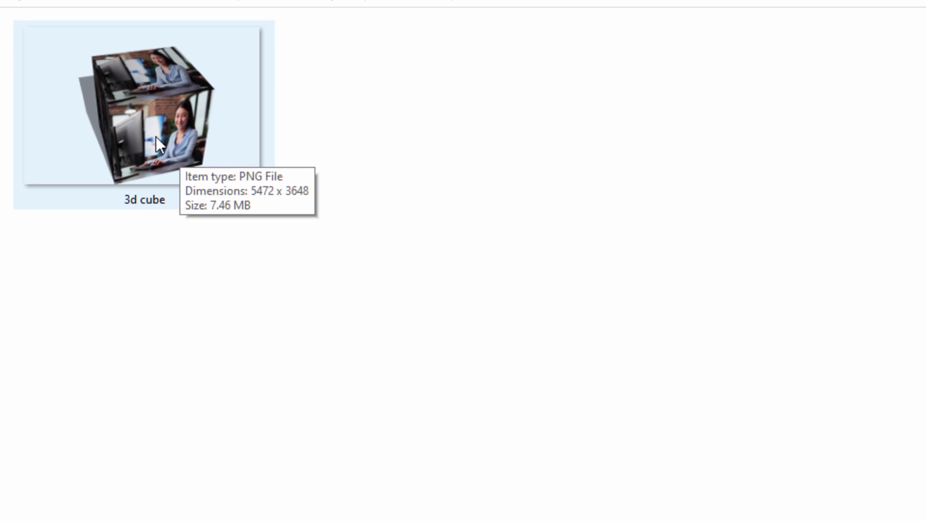
Step: Open 3d cube.png from File Explorer to view the exported image
double_click(156, 137)
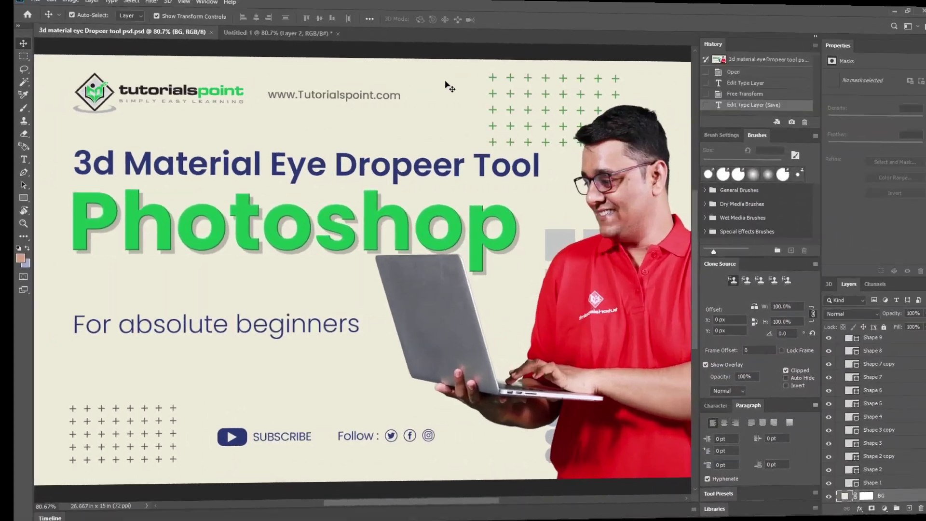
Step: In Untitled-1, turn the cutout portrait layer into a Soda mesh preset
scroll(337, 134, down, 2)
key(ctrl+Tab)
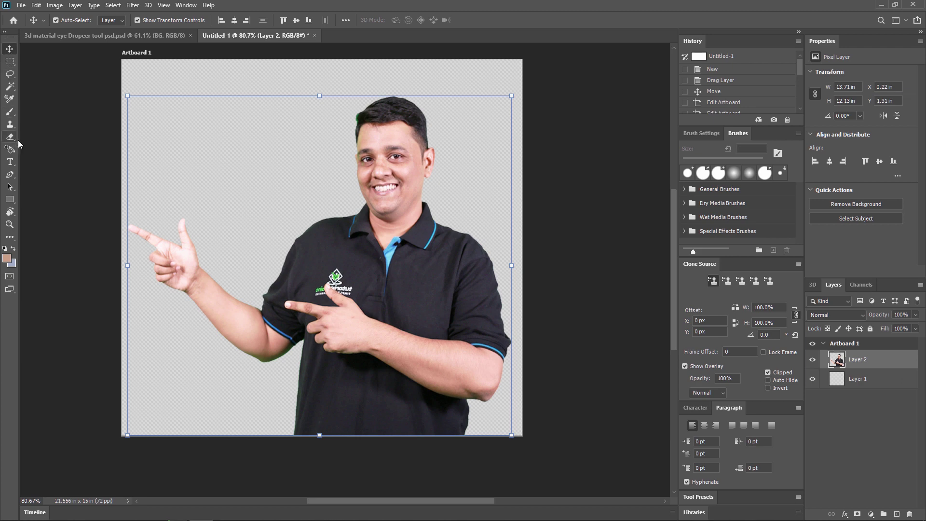
click(148, 6)
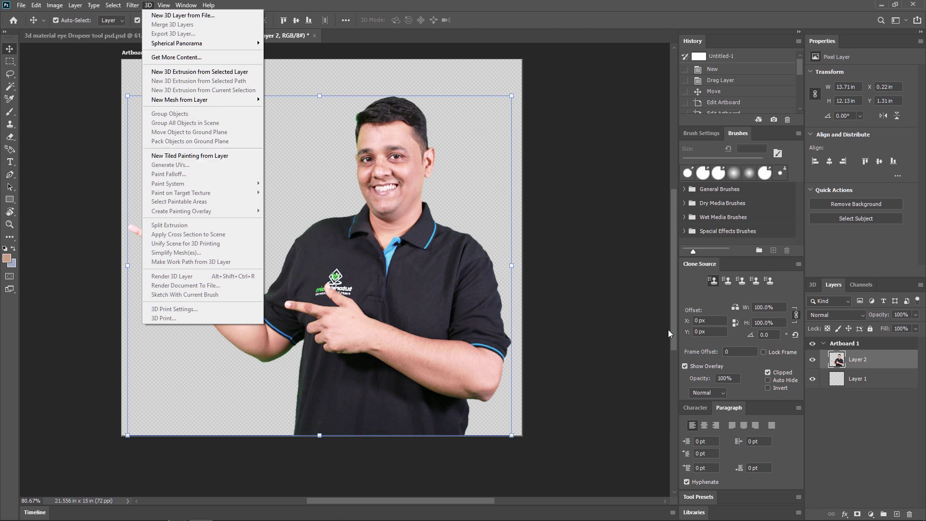
mouse_move(200, 101)
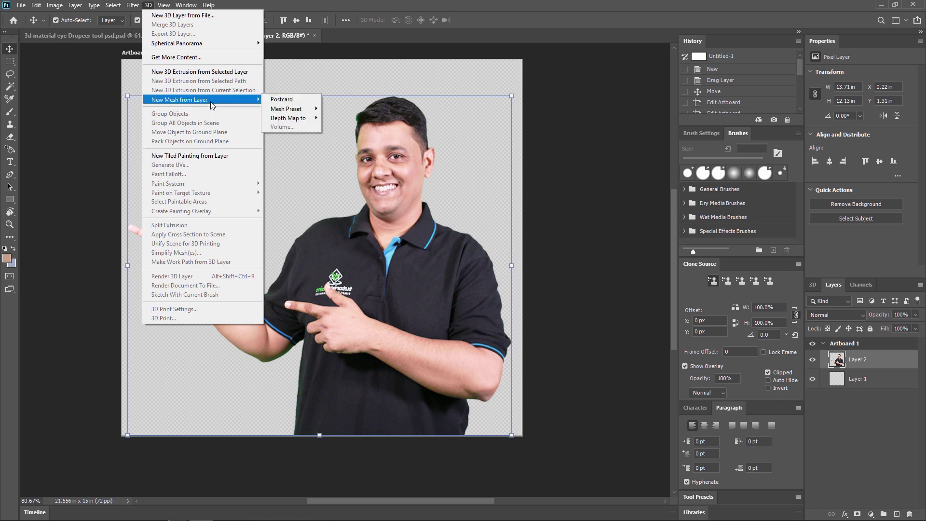
mouse_move(295, 115)
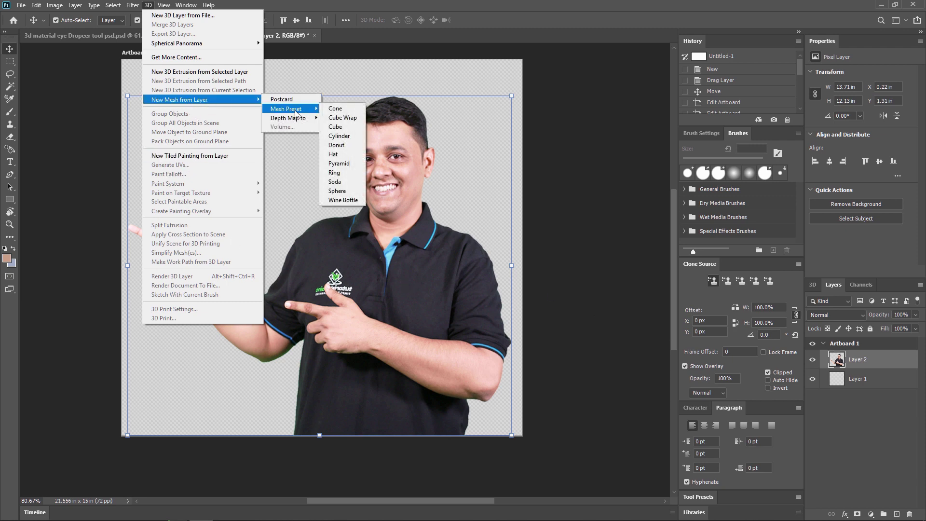
click(346, 185)
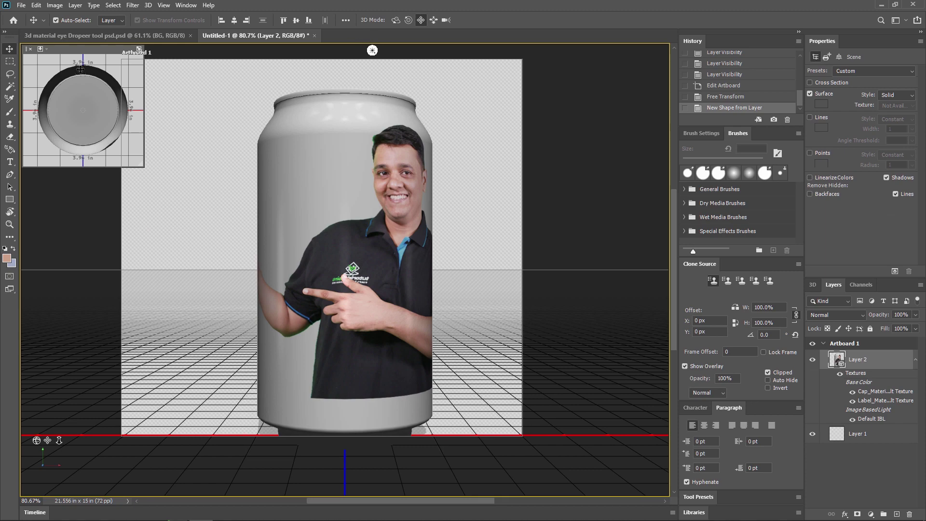
Step: Orbit the view to see the soda can with the man's photo from a rotated angle
click(395, 20)
drag(480, 311, 337, 224)
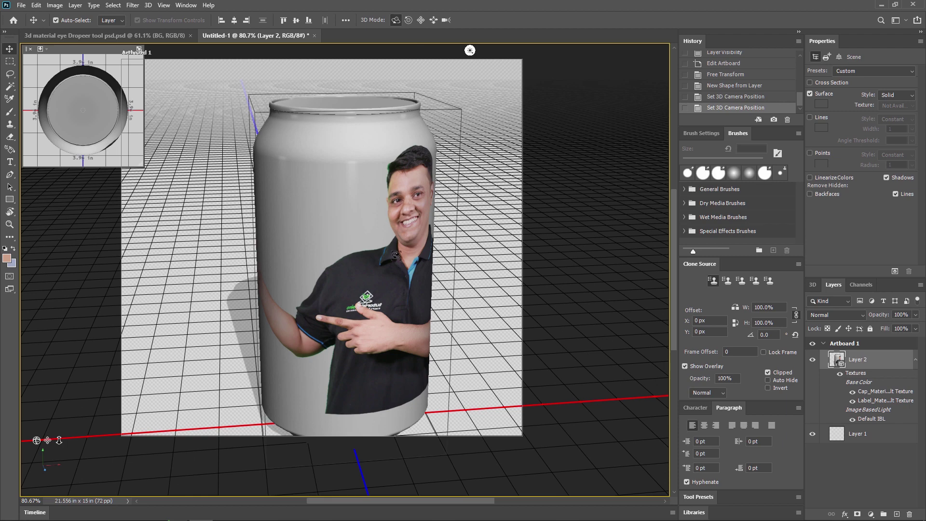